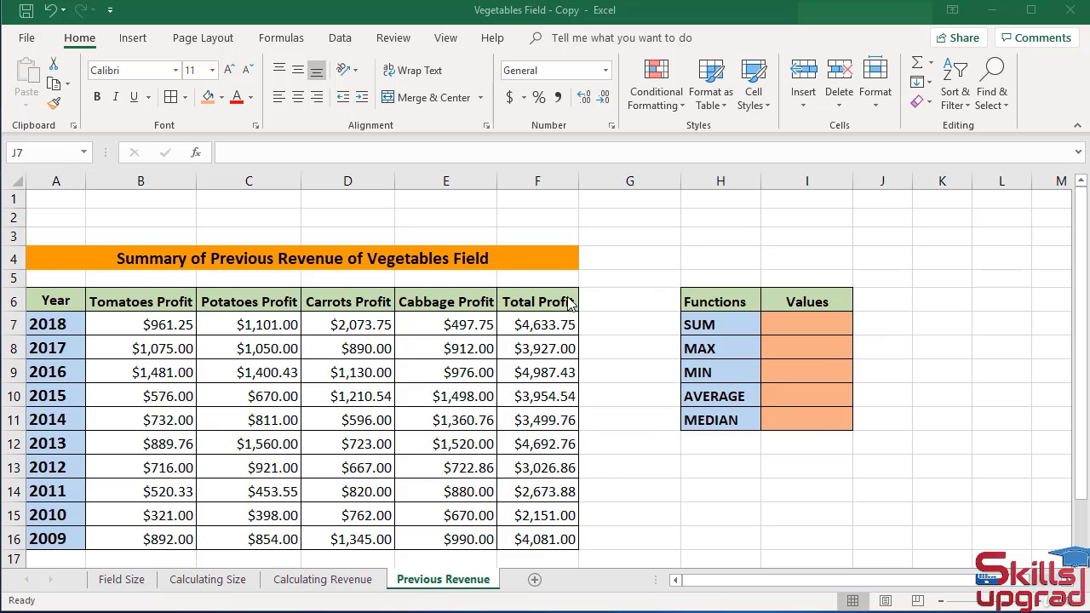
Step: Insert the SUM function in cell I7, searching for it by name, to total the Total Profit range F7:F16
{"action": "left_click", "coordinate": [732, 324]}
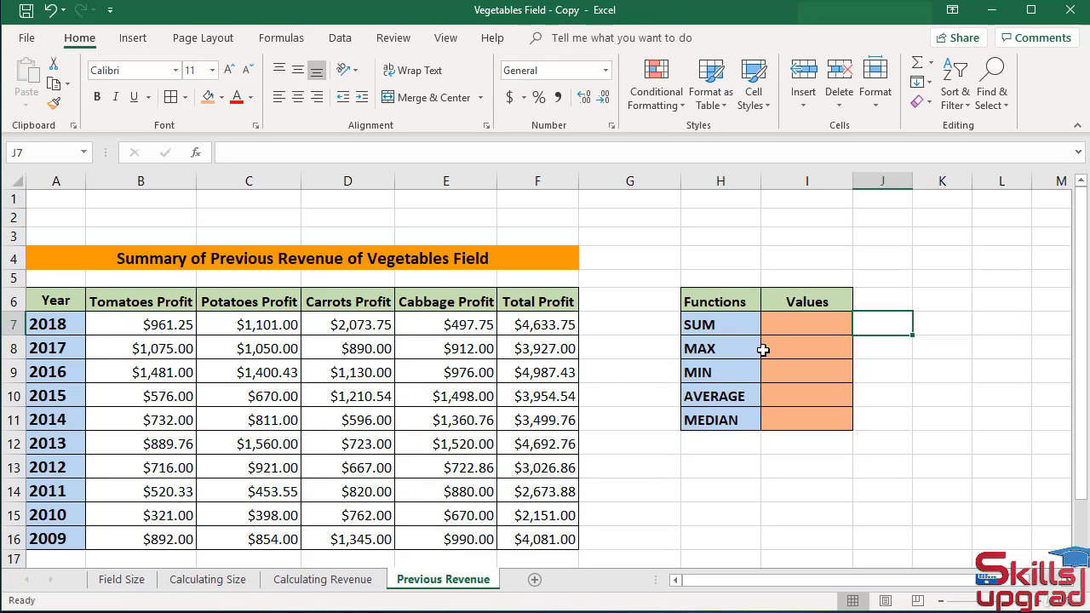
{"action": "left_click", "coordinate": [781, 324]}
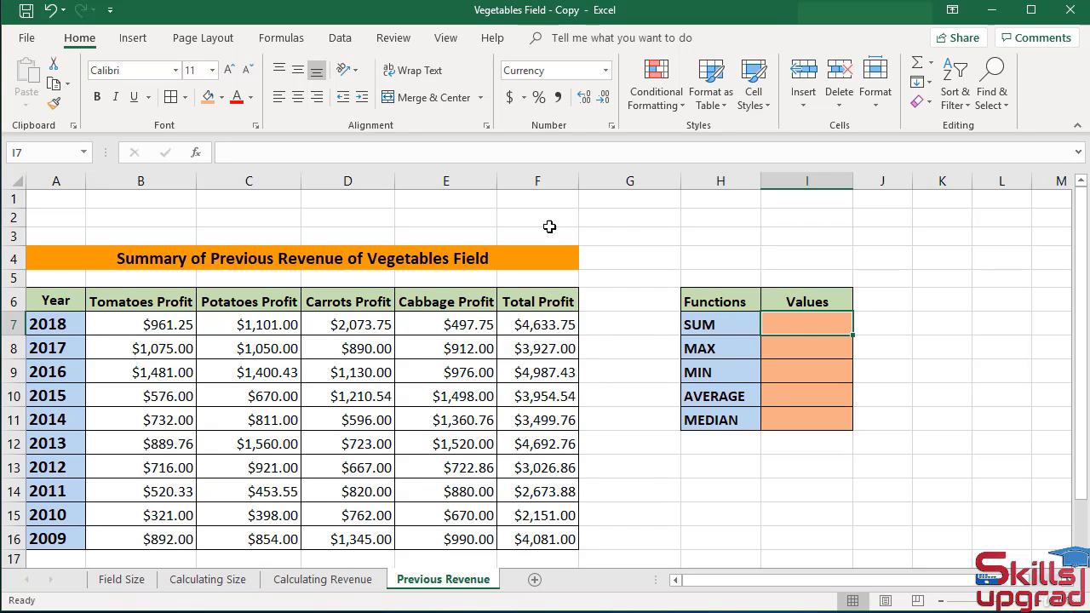
{"action": "left_click", "coordinate": [194, 155]}
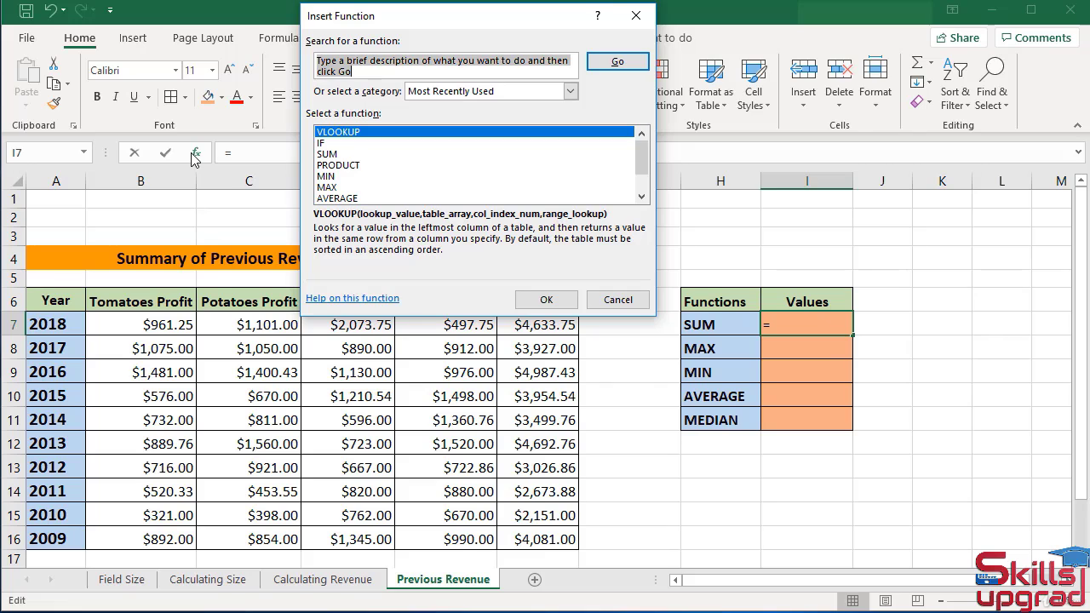
{"action": "type", "text": "sum"}
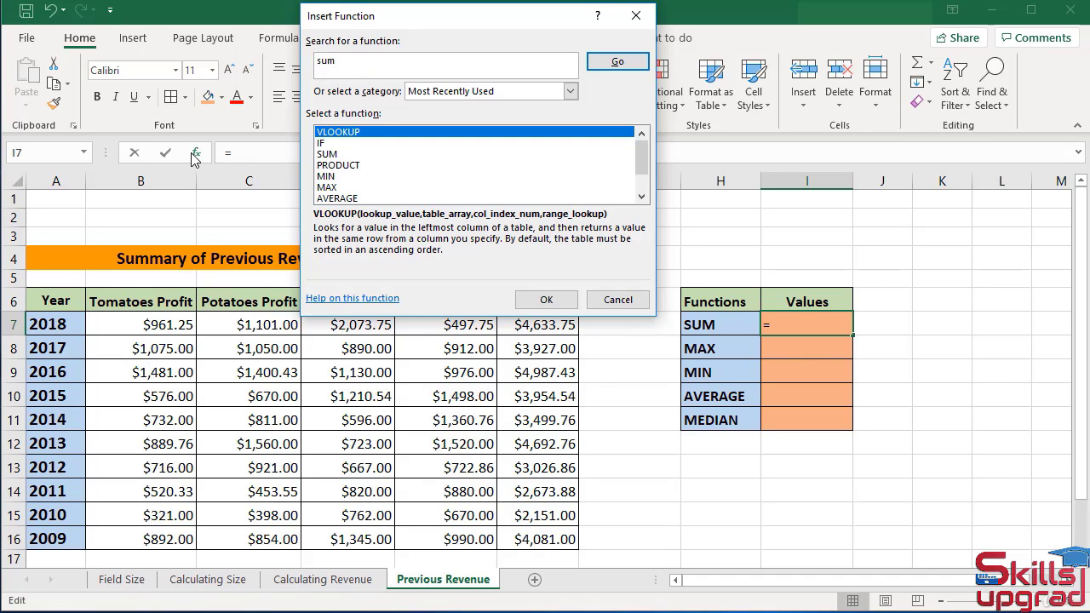
{"action": "left_click", "coordinate": [630, 66]}
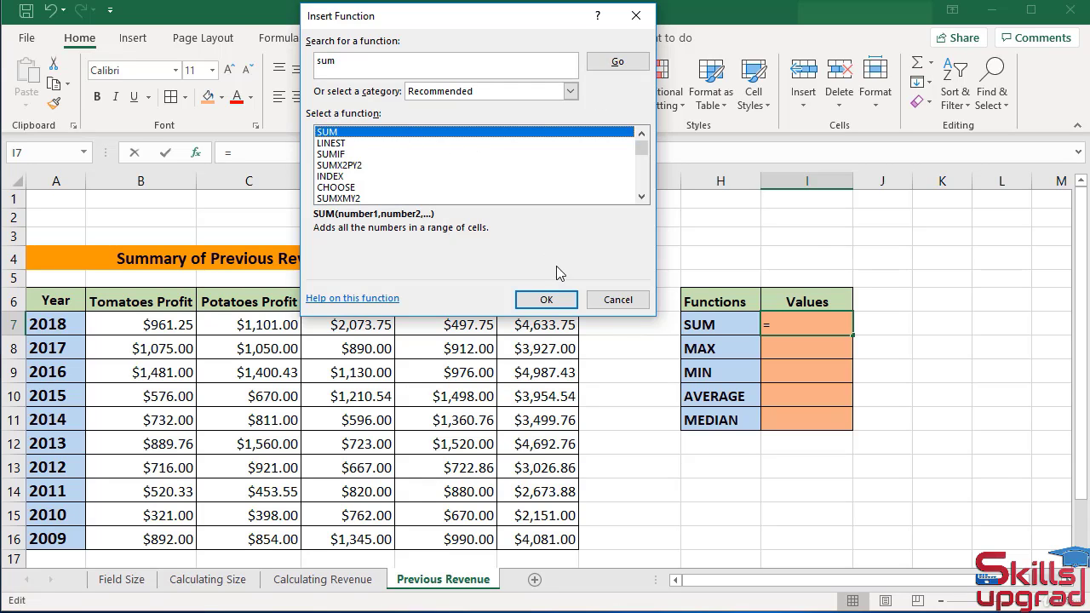
{"action": "left_click", "coordinate": [548, 302]}
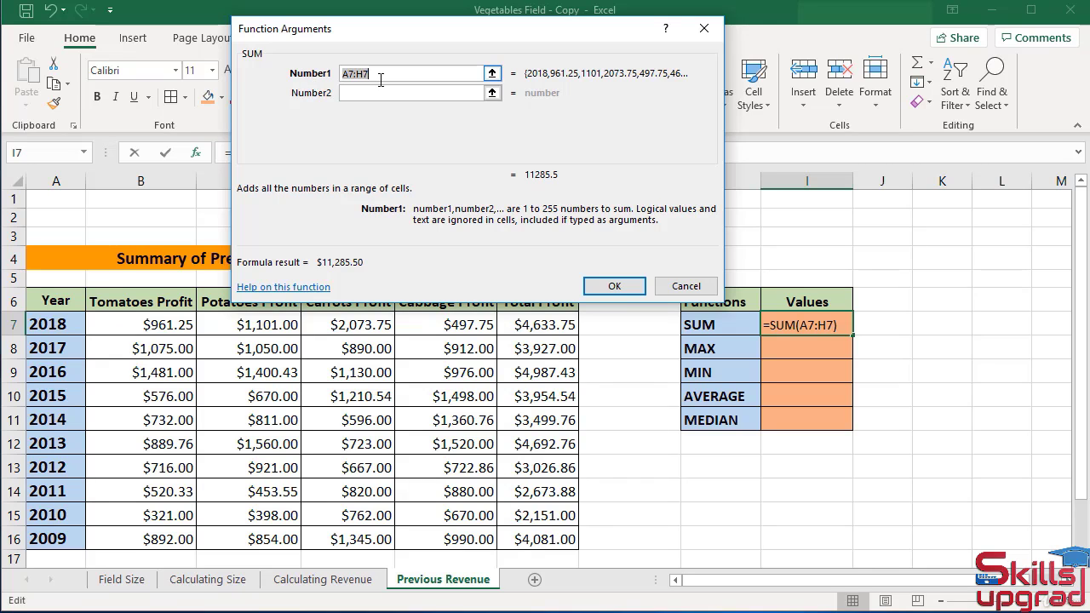
{"action": "left_click_drag", "start_coordinate": [537, 324], "coordinate": [545, 541]}
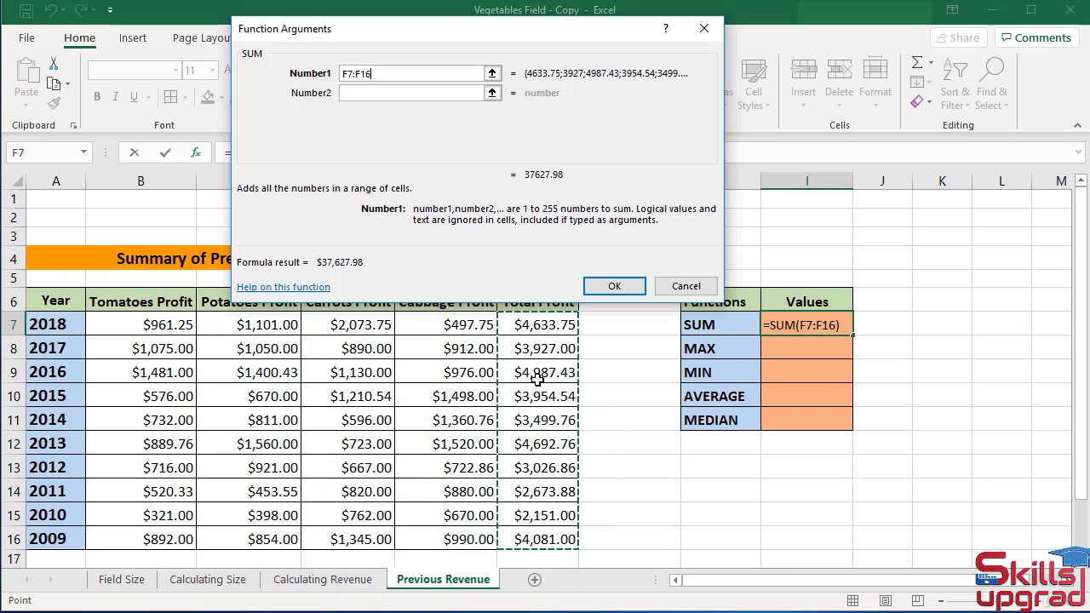
{"action": "left_click", "coordinate": [596, 291]}
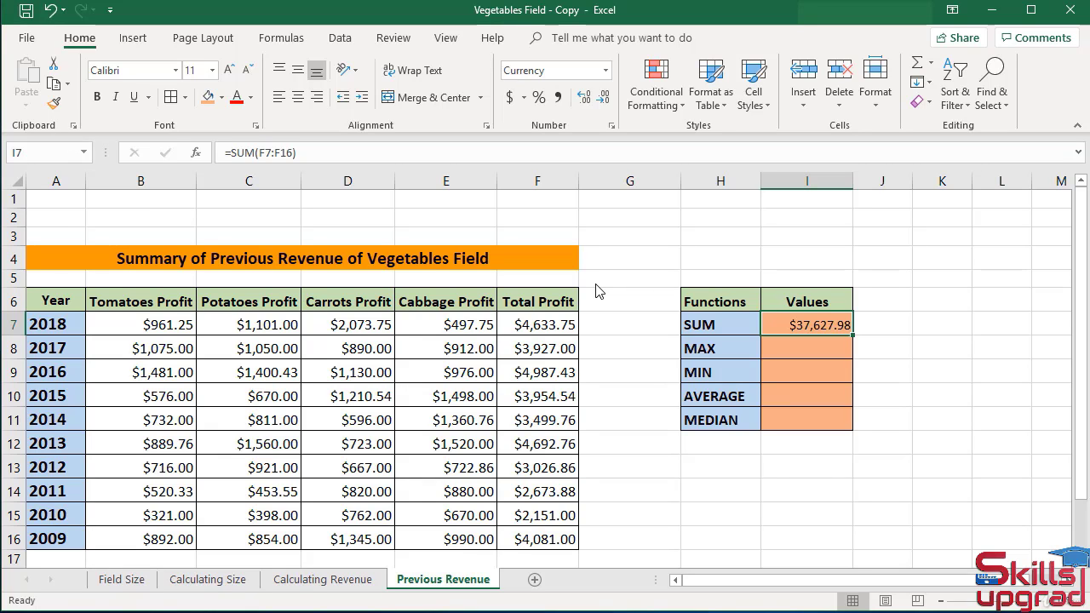
Step: Search for and insert the MAX function in I8 over the Total Profit range F7:F16, and select row 9 containing the maximum
{"action": "left_click", "coordinate": [794, 353]}
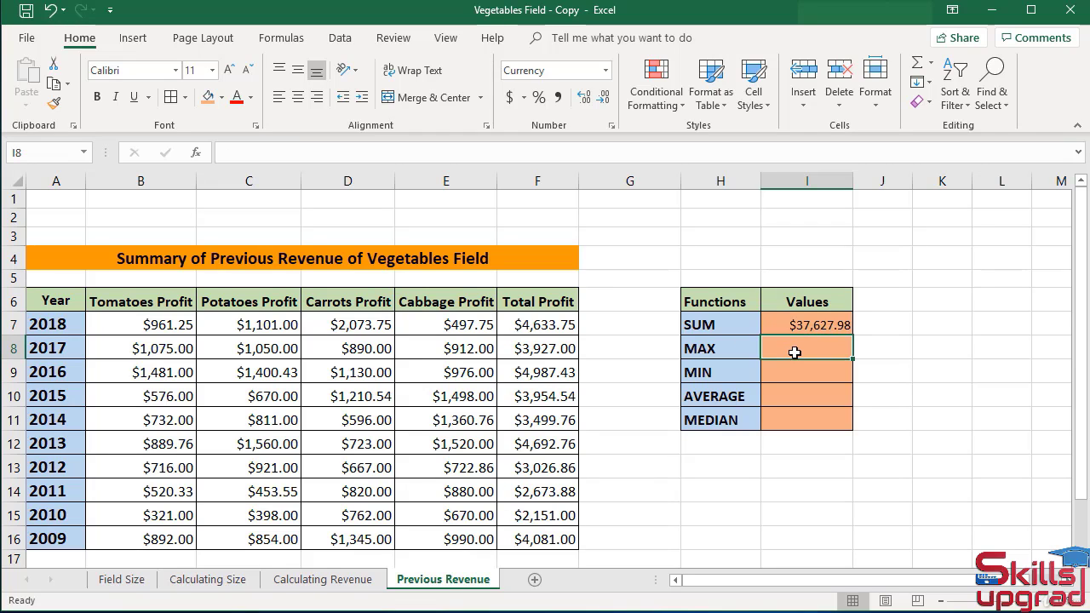
{"action": "left_click", "coordinate": [196, 156]}
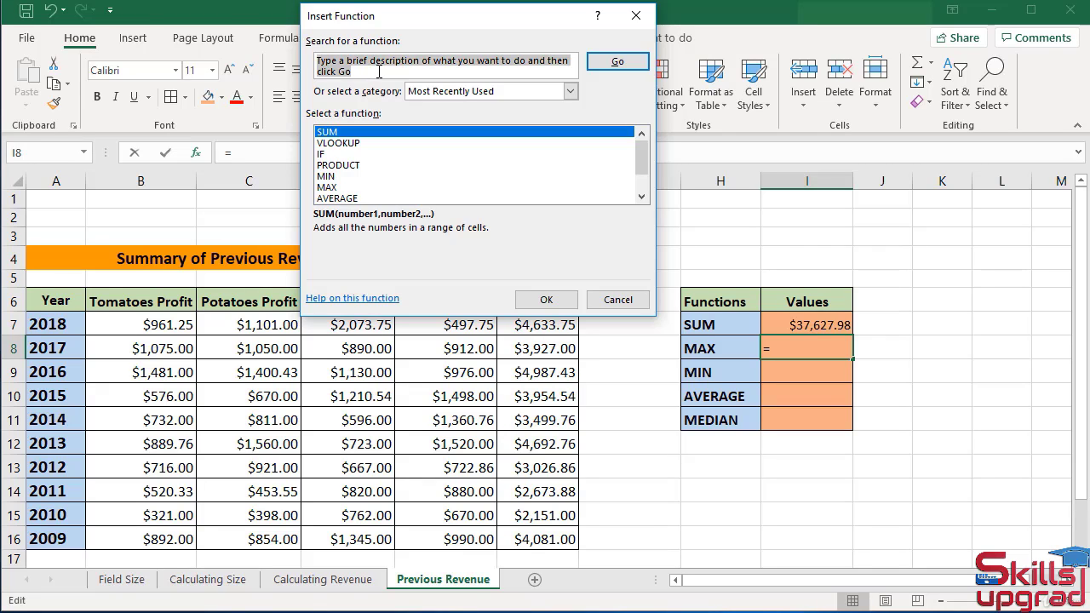
{"action": "type", "text": "max"}
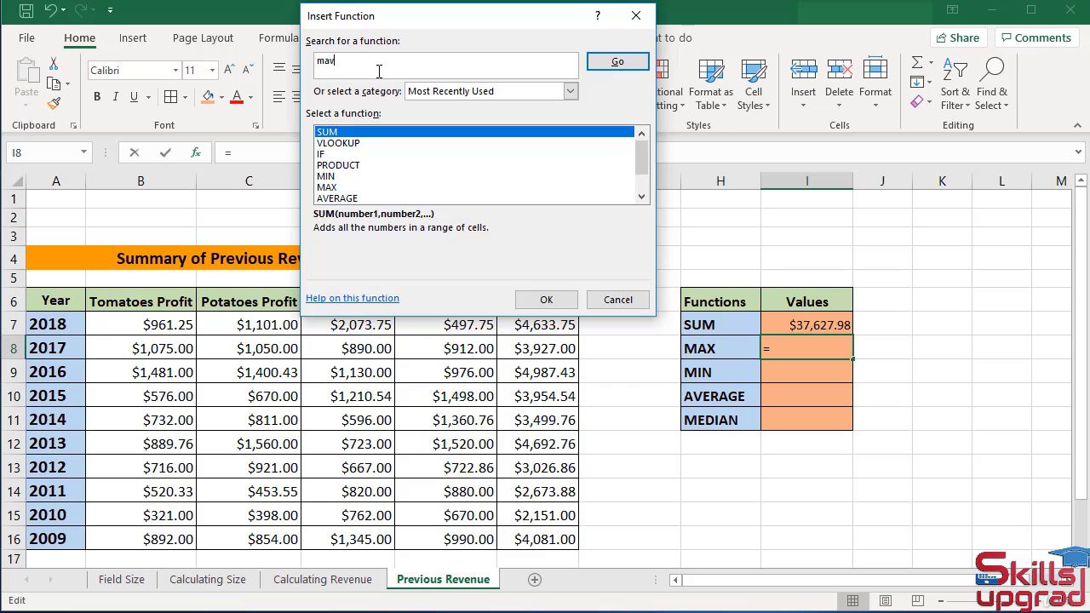
{"action": "key", "text": "BackSpace"}
{"action": "type", "text": "x"}
{"action": "left_click", "coordinate": [617, 62]}
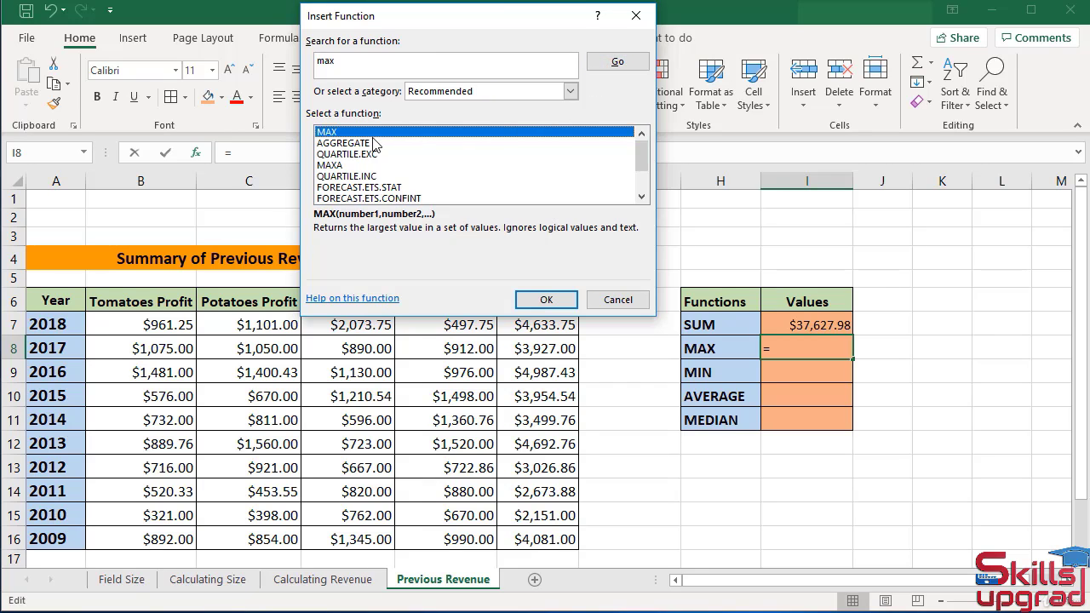
{"action": "left_click", "coordinate": [546, 299]}
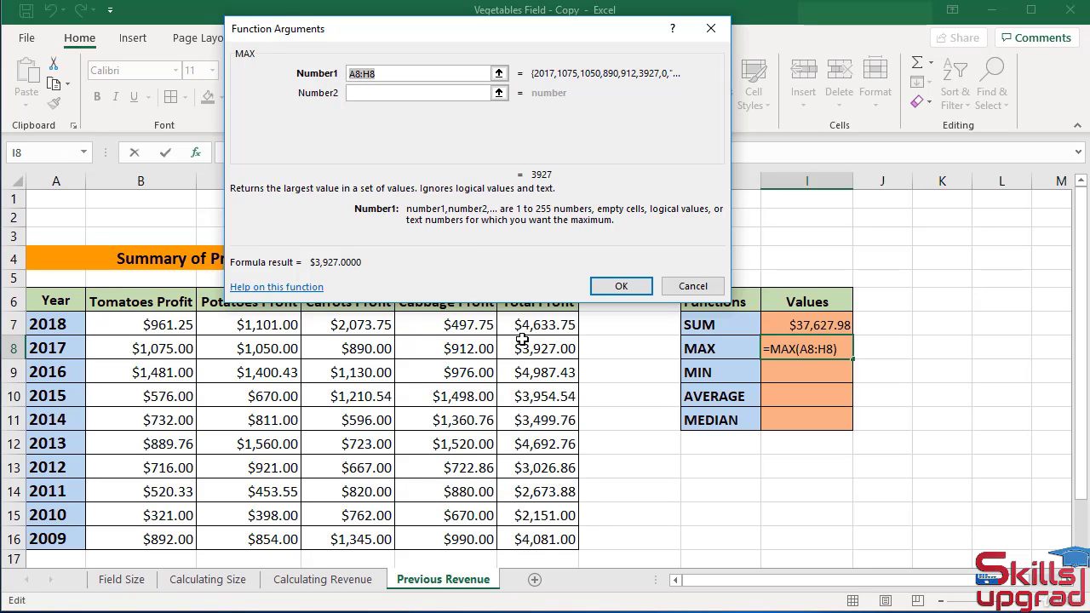
{"action": "left_click_drag", "start_coordinate": [520, 324], "coordinate": [522, 539]}
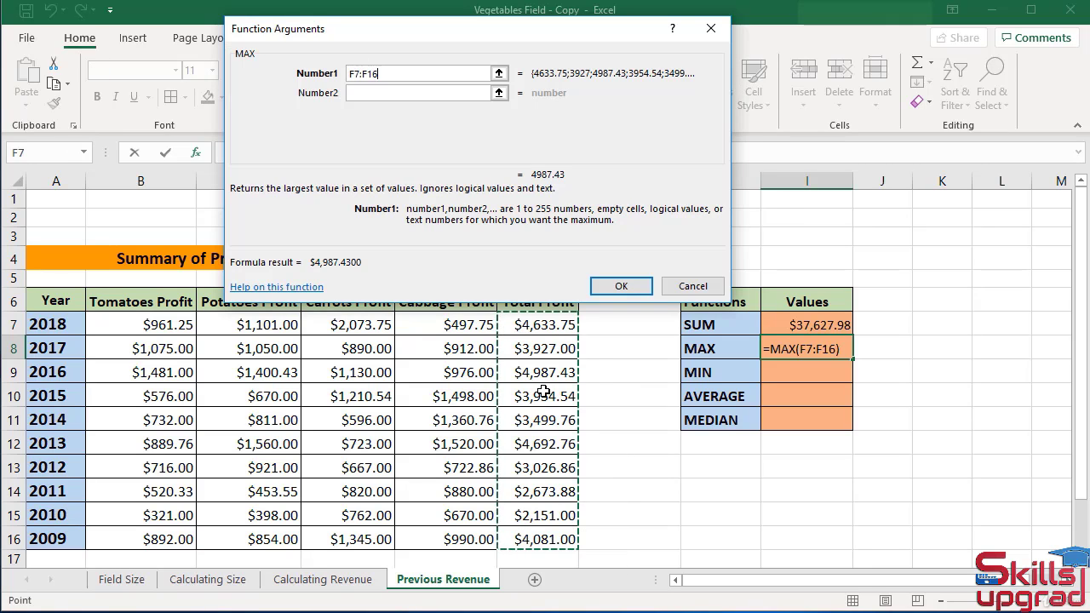
{"action": "left_click", "coordinate": [619, 286]}
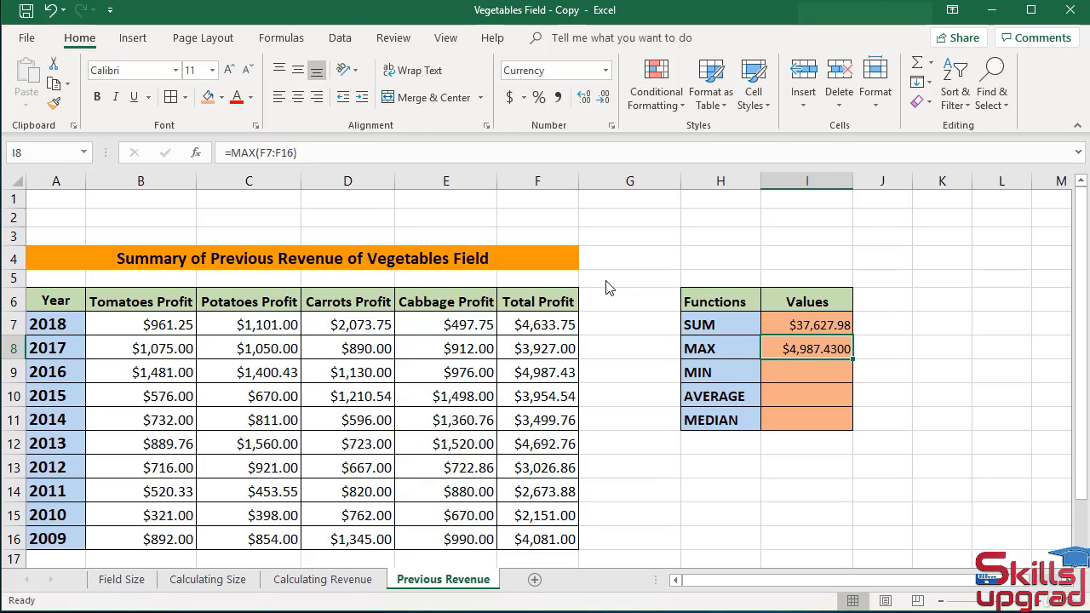
{"action": "left_click", "coordinate": [513, 372]}
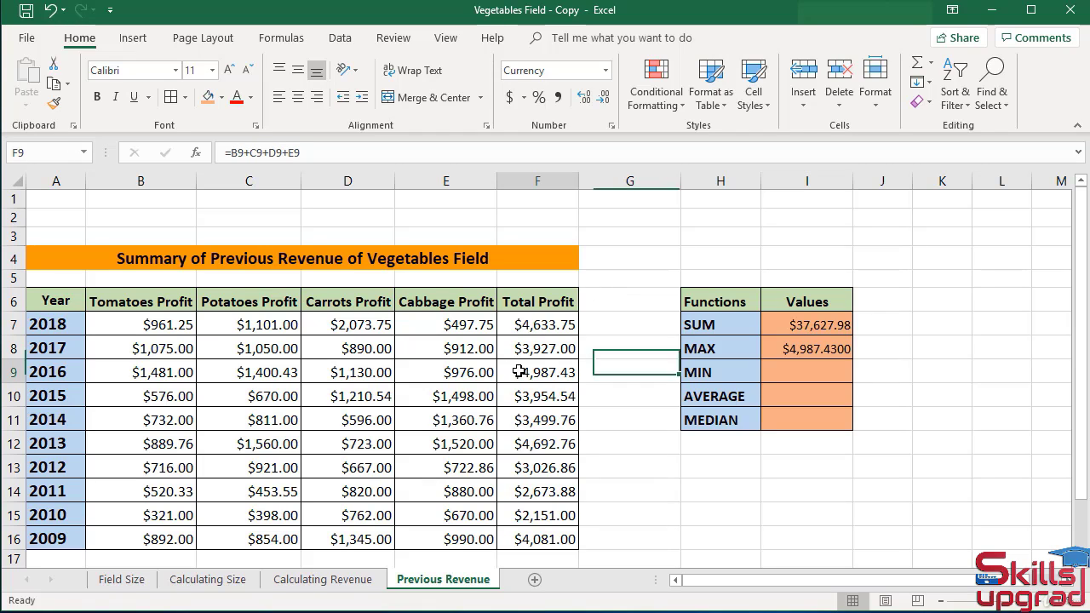
{"action": "left_click", "coordinate": [18, 372]}
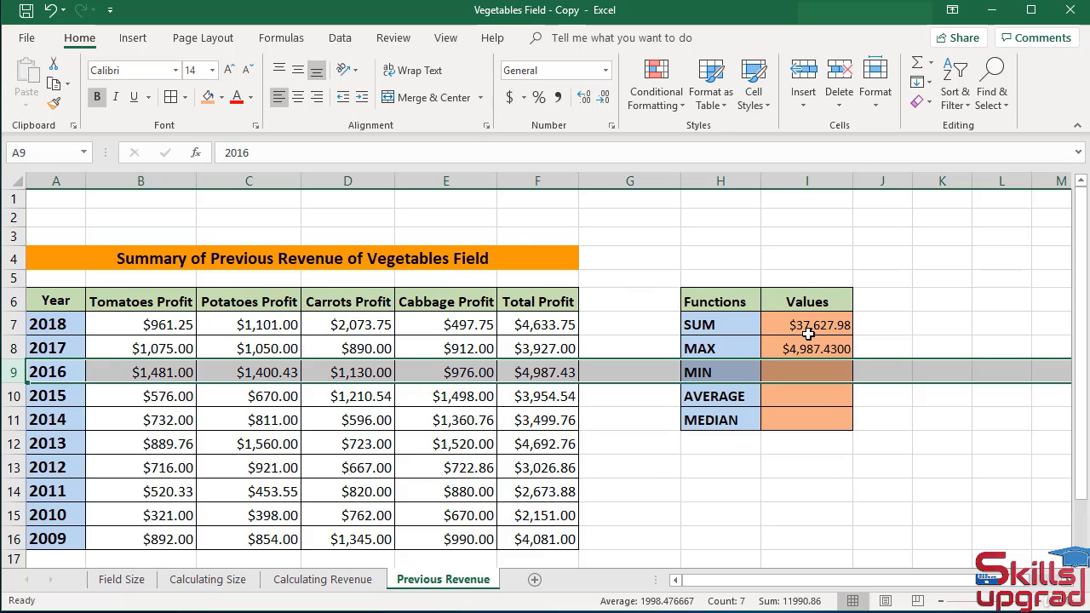
Step: Search for and insert the MIN function in I9 over the Total Profit range F7:F16, and select row 15 containing the minimum
{"action": "left_click", "coordinate": [795, 373]}
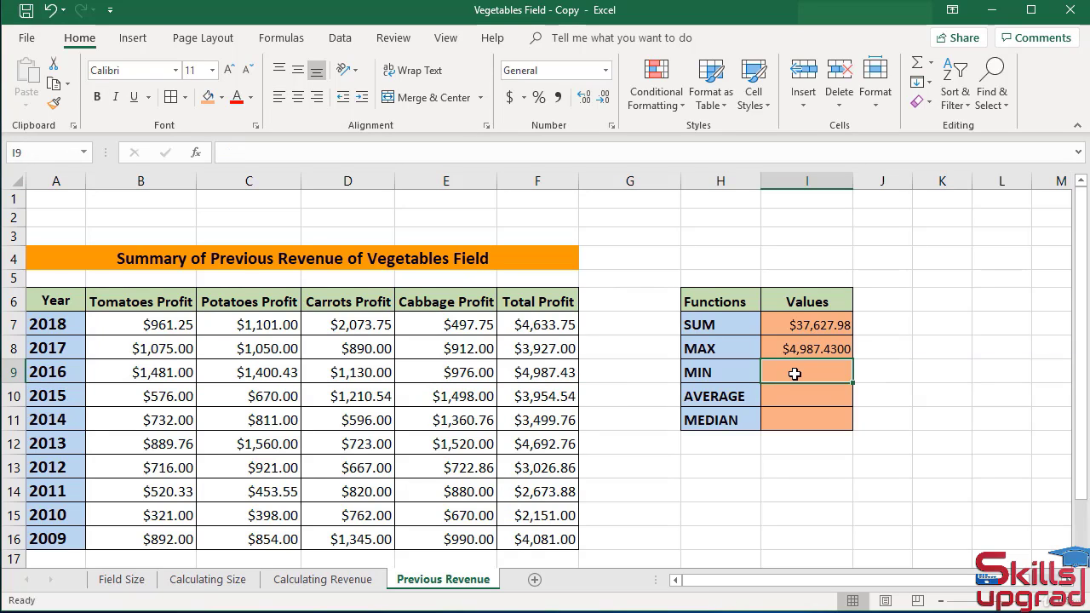
{"action": "left_click", "coordinate": [197, 153]}
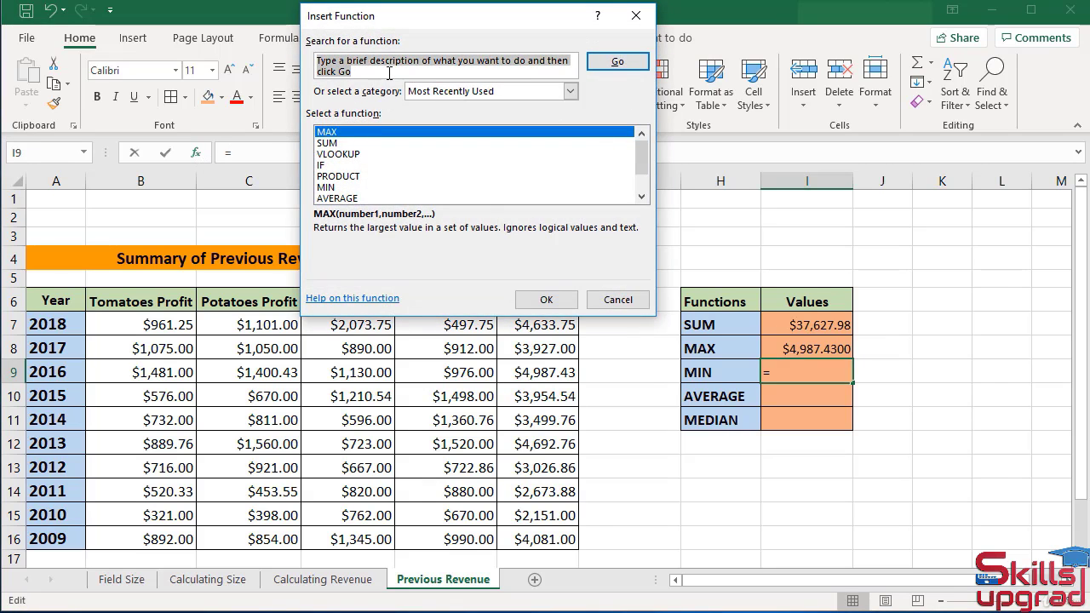
{"action": "type", "text": "min"}
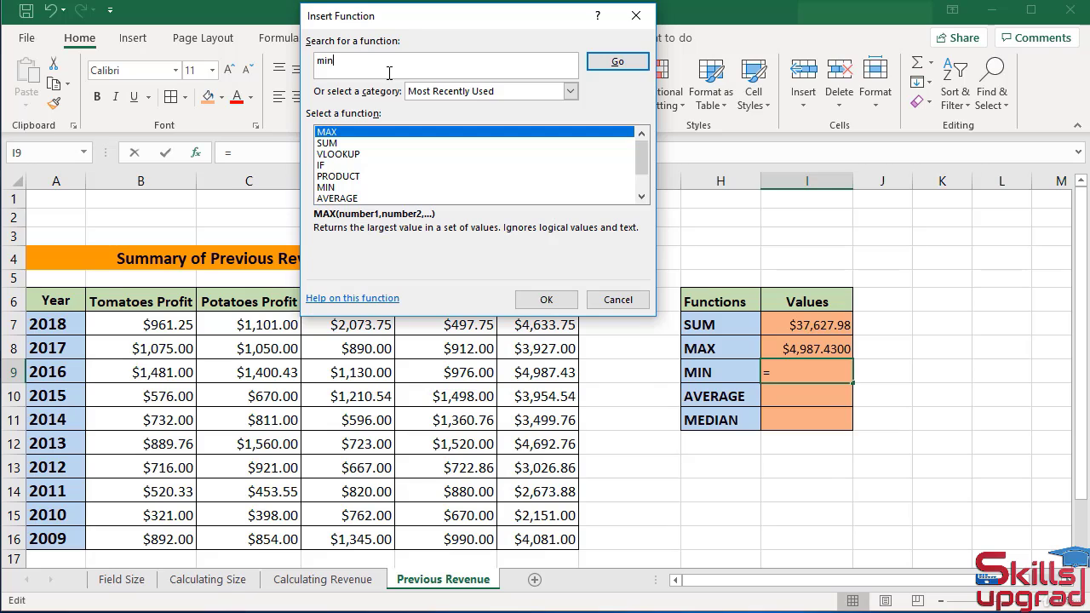
{"action": "left_click", "coordinate": [615, 62]}
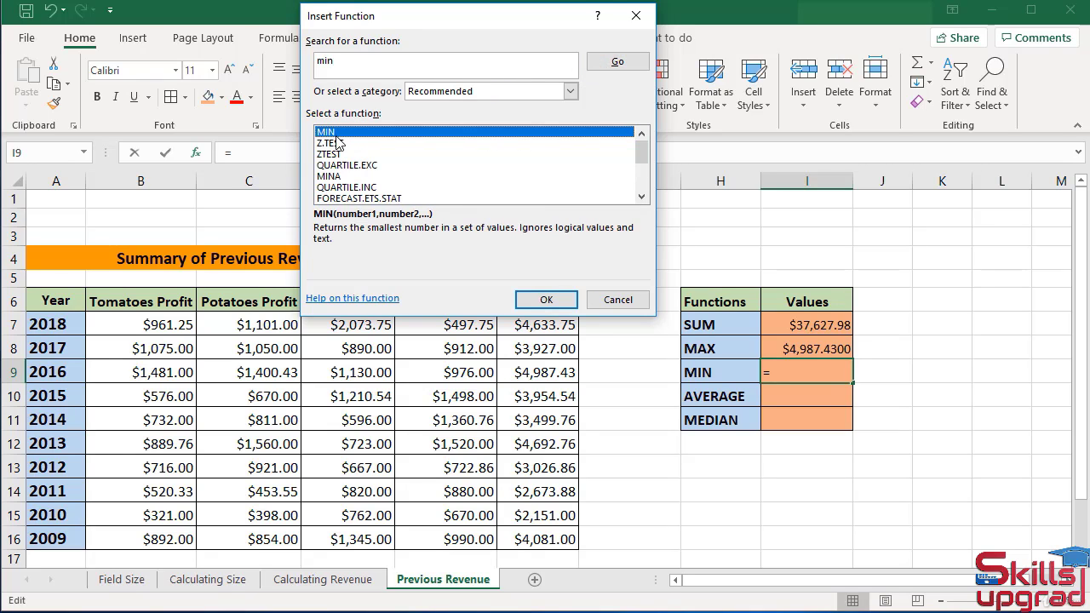
{"action": "left_click", "coordinate": [547, 303]}
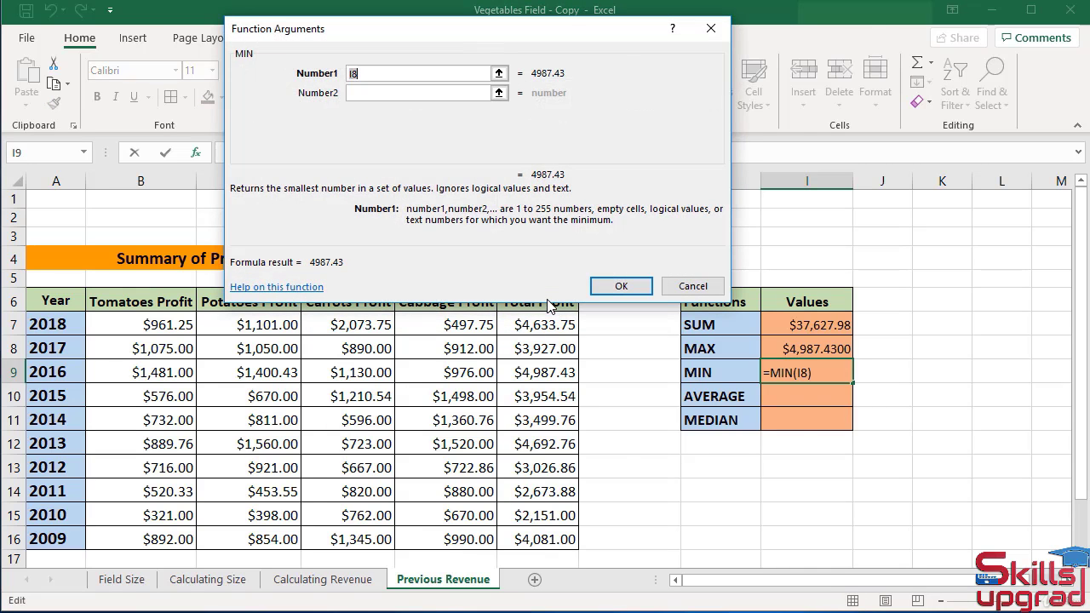
{"action": "left_click", "coordinate": [511, 321]}
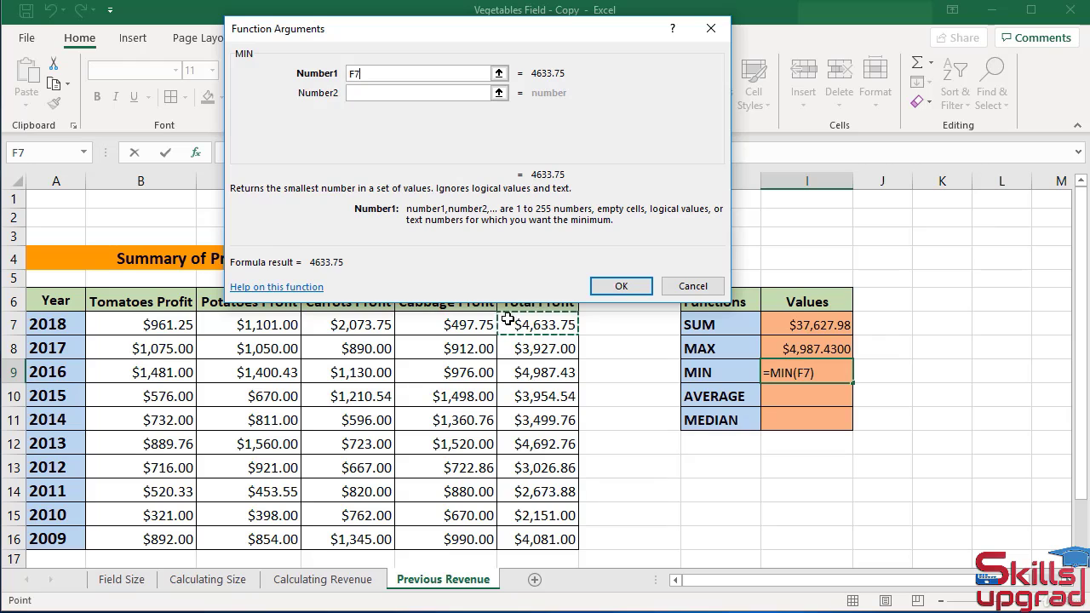
{"action": "left_click_drag", "start_coordinate": [516, 325], "coordinate": [550, 539]}
{"action": "left_click", "coordinate": [617, 286]}
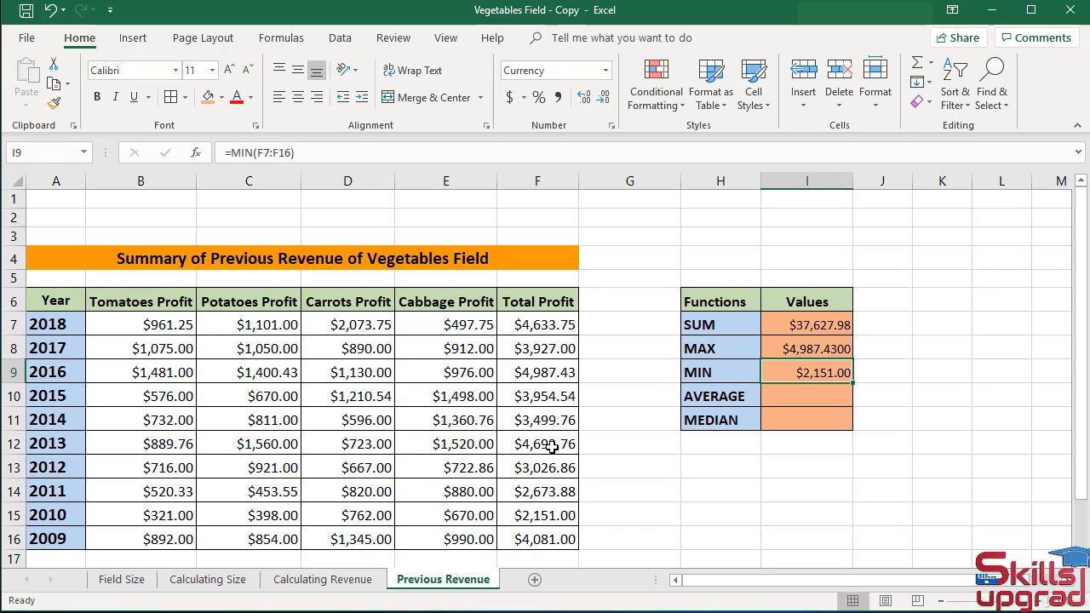
{"action": "left_click", "coordinate": [553, 515]}
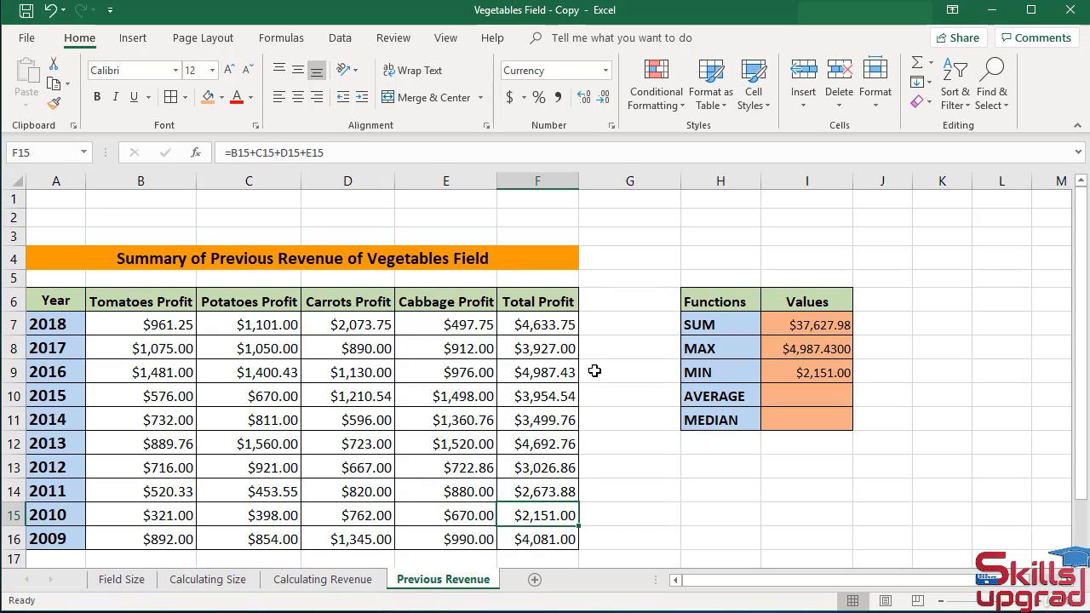
{"action": "left_click", "coordinate": [15, 515]}
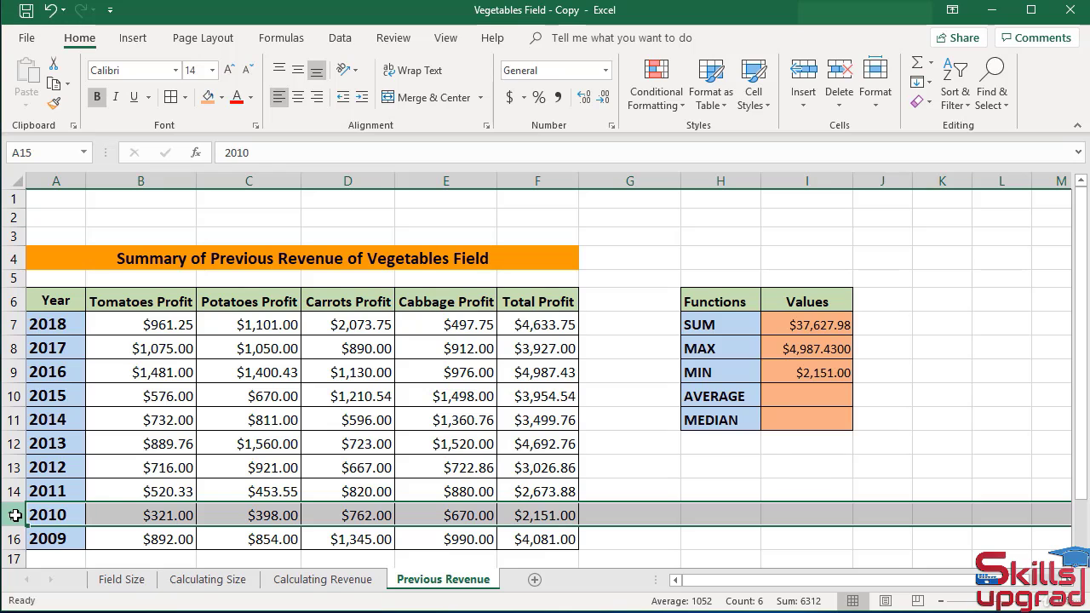
Step: Insert the AVERAGE function in cell I10, searching for it by name, with the Total Profit range F7:F16 as its argument
{"action": "left_click", "coordinate": [807, 398]}
{"action": "left_click", "coordinate": [196, 152]}
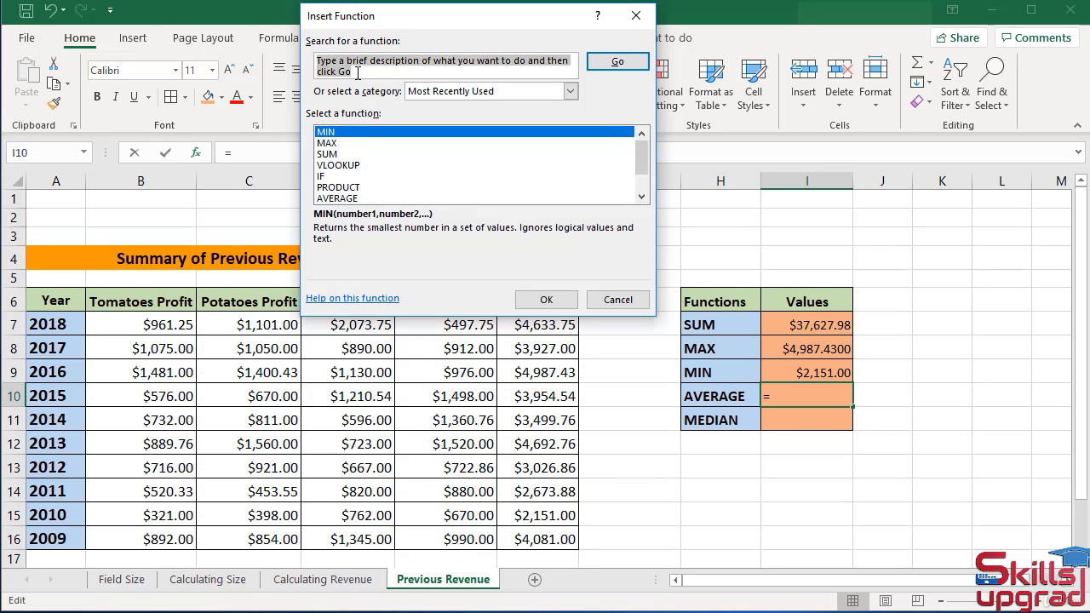
{"action": "type", "text": "aver"}
{"action": "type", "text": "age"}
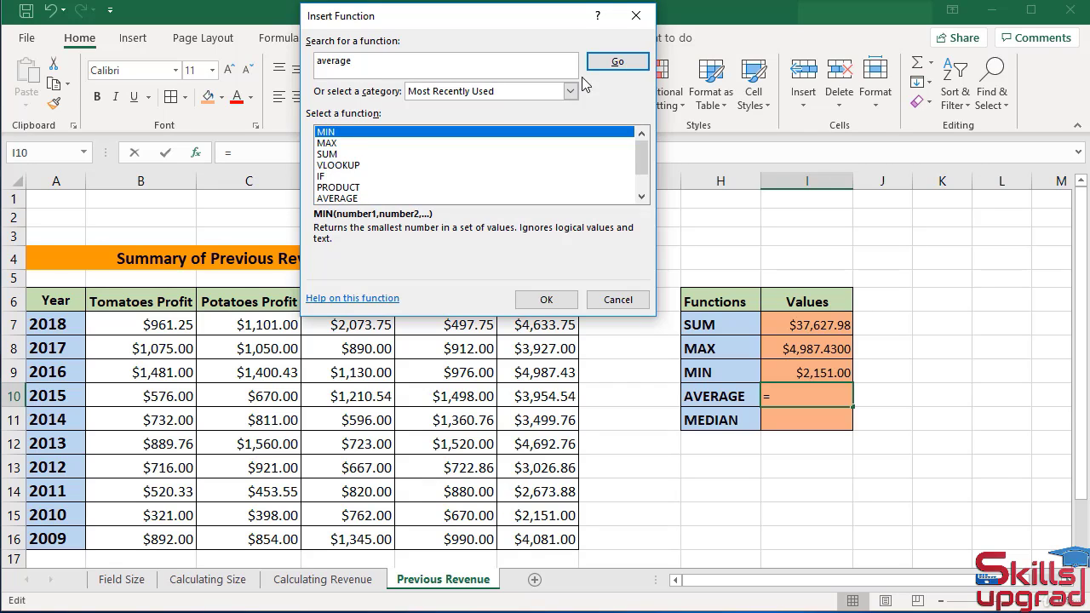
{"action": "left_click", "coordinate": [629, 65]}
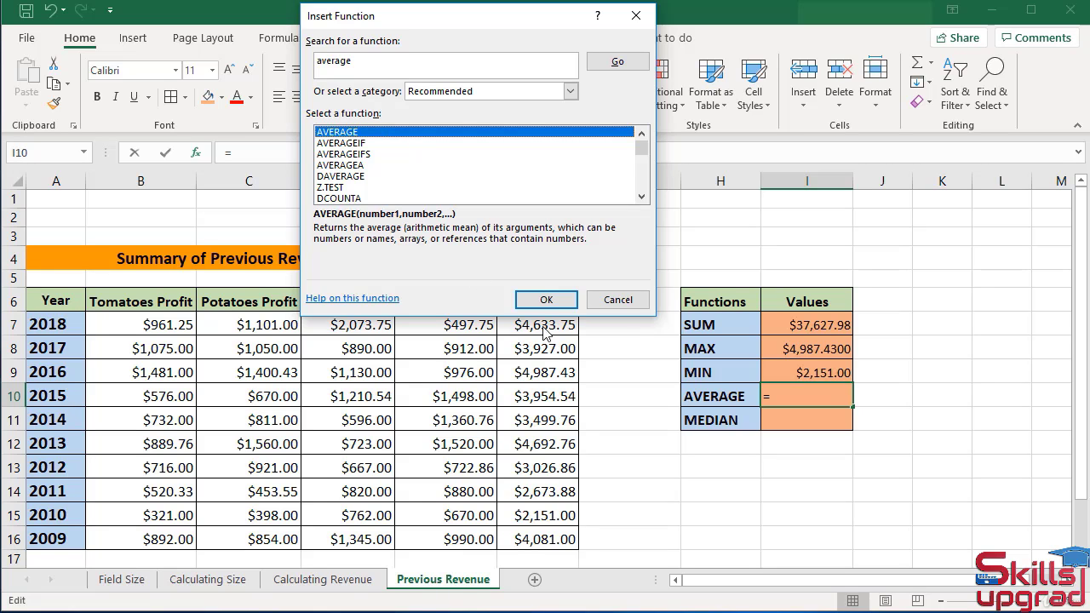
{"action": "left_click", "coordinate": [548, 299]}
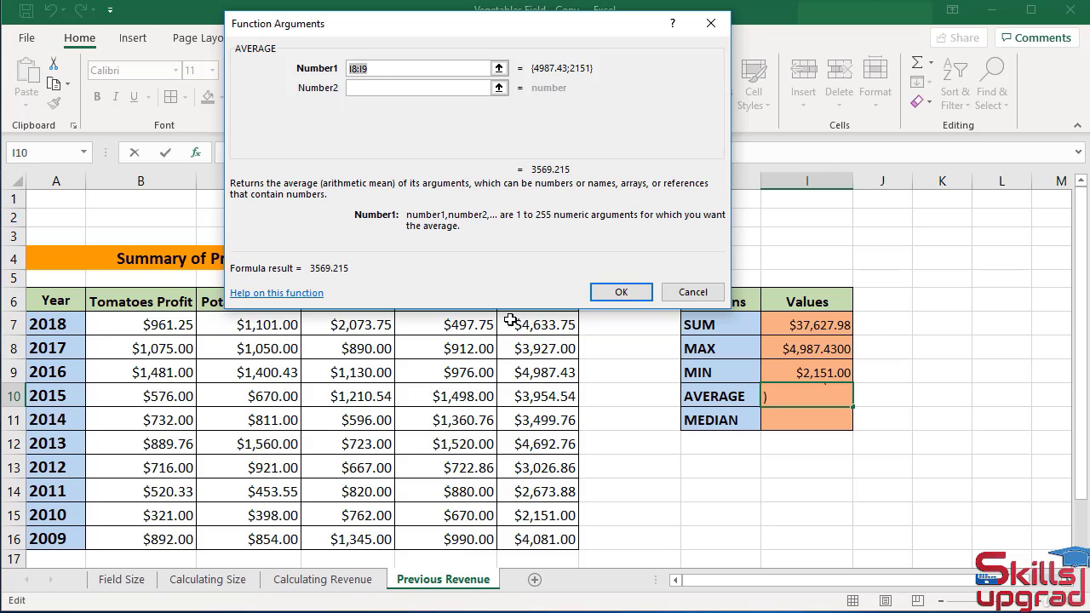
{"action": "left_click_drag", "start_coordinate": [509, 320], "coordinate": [535, 550]}
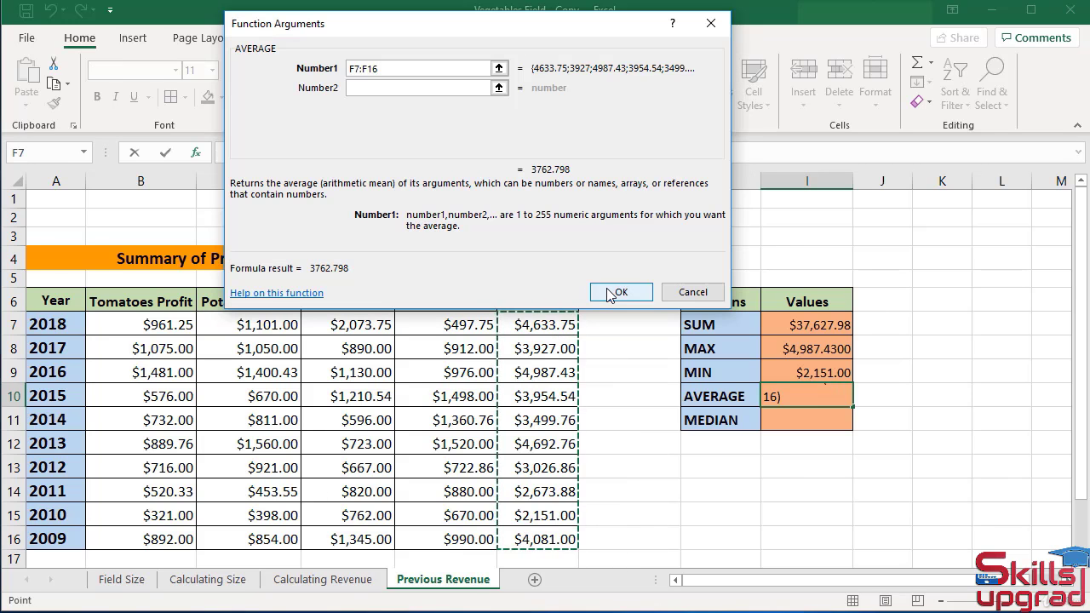
{"action": "left_click", "coordinate": [610, 293]}
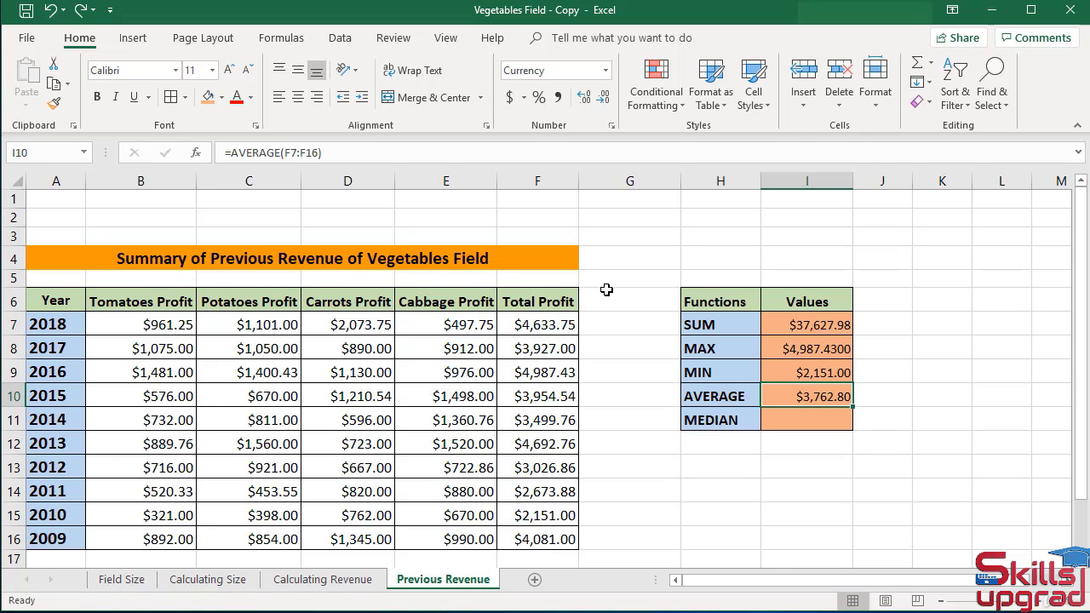
Step: Insert the MEDIAN function in cell I11, searching for it by name, with the Total Profit range F7:F16 as its argument
{"action": "left_click", "coordinate": [829, 422]}
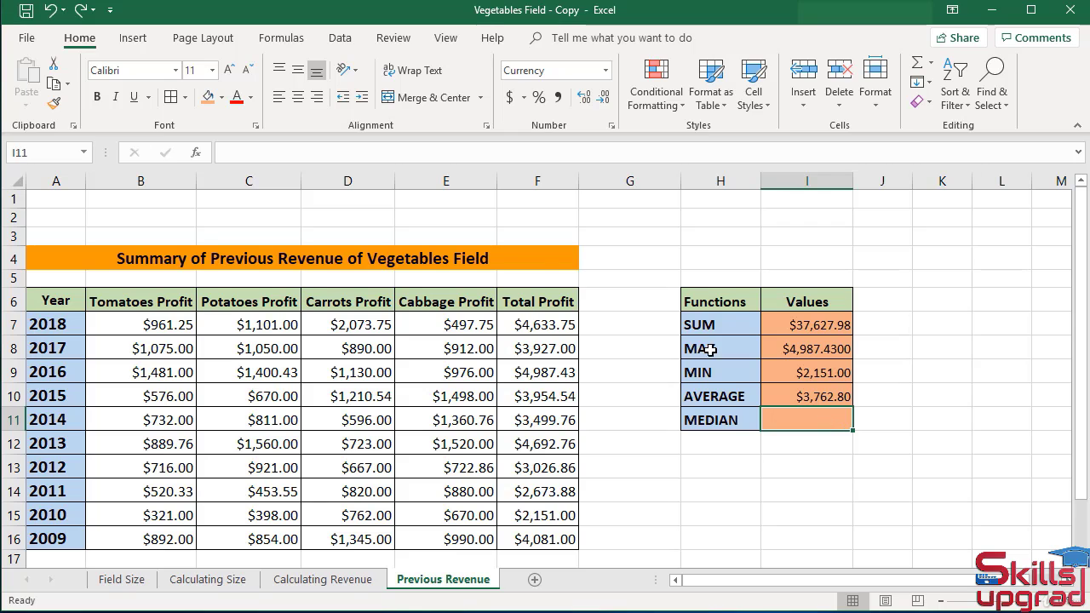
{"action": "left_click", "coordinate": [195, 153]}
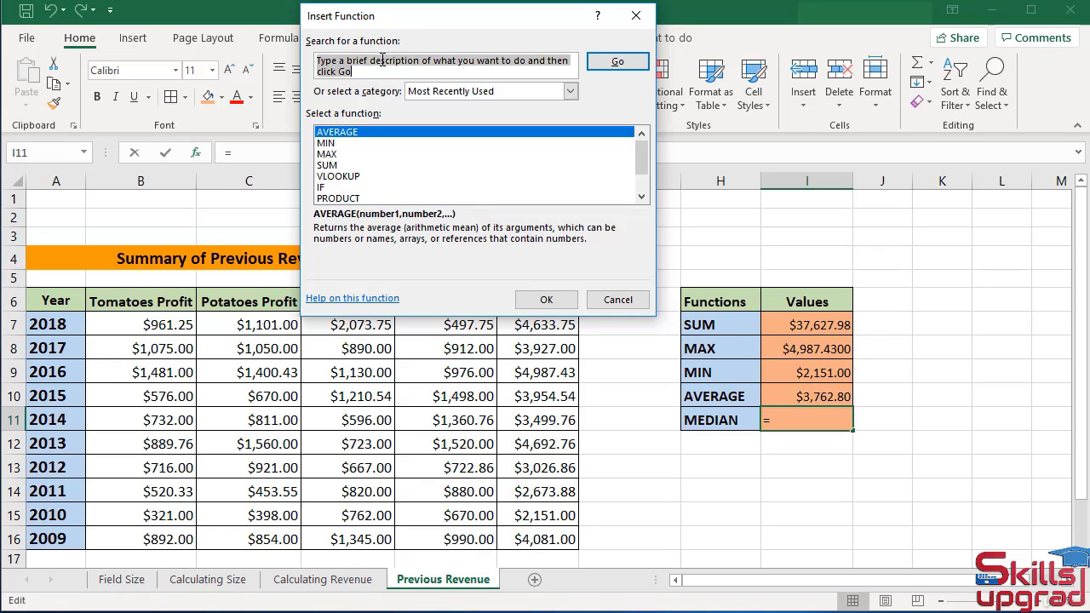
{"action": "type", "text": "media"}
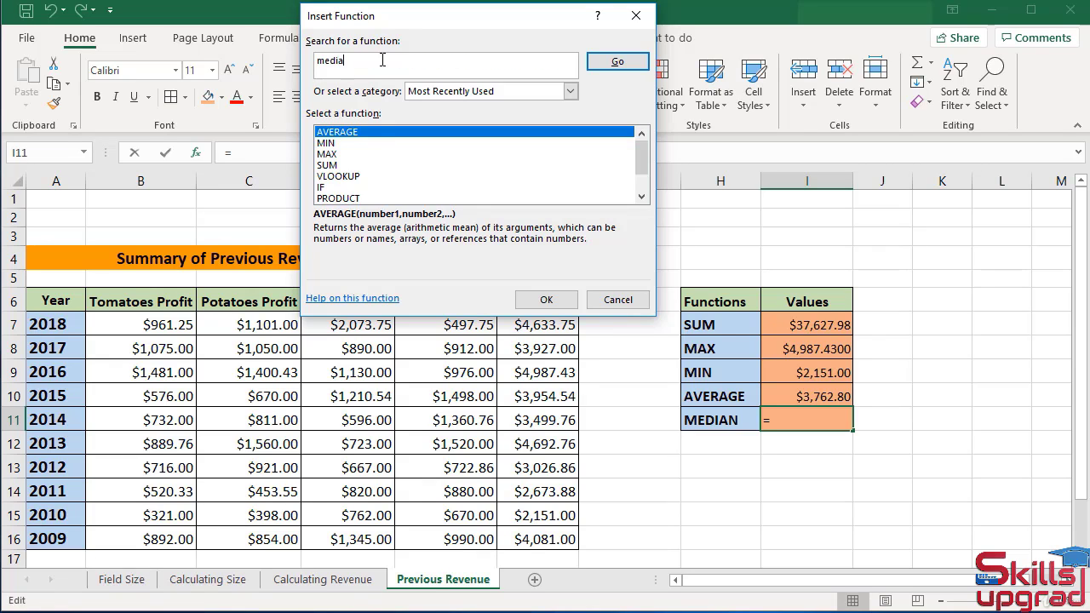
{"action": "type", "text": "n"}
{"action": "left_click", "coordinate": [618, 62]}
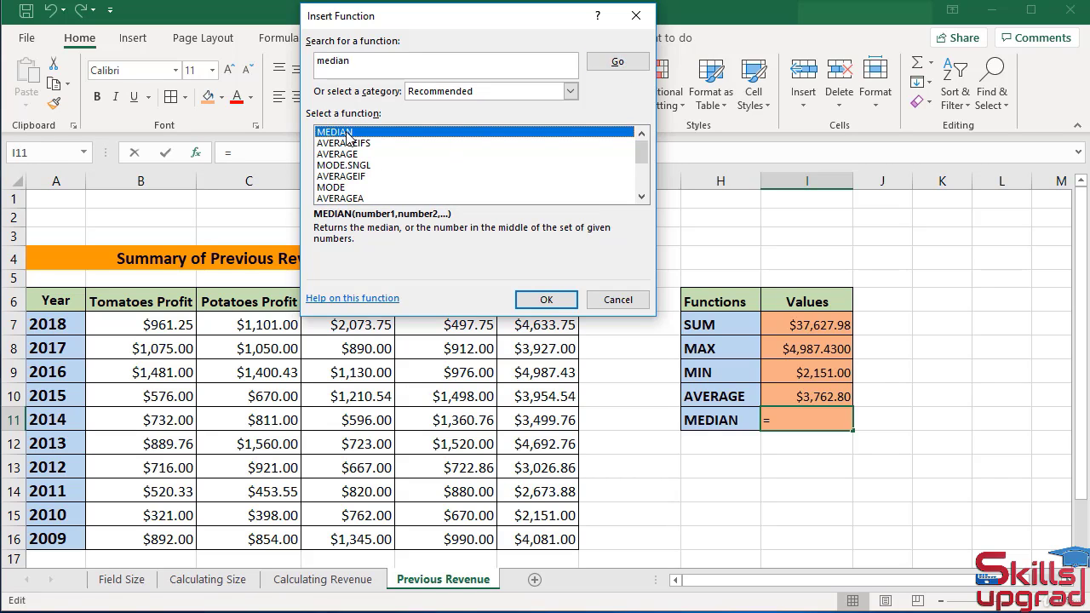
{"action": "left_click", "coordinate": [546, 299]}
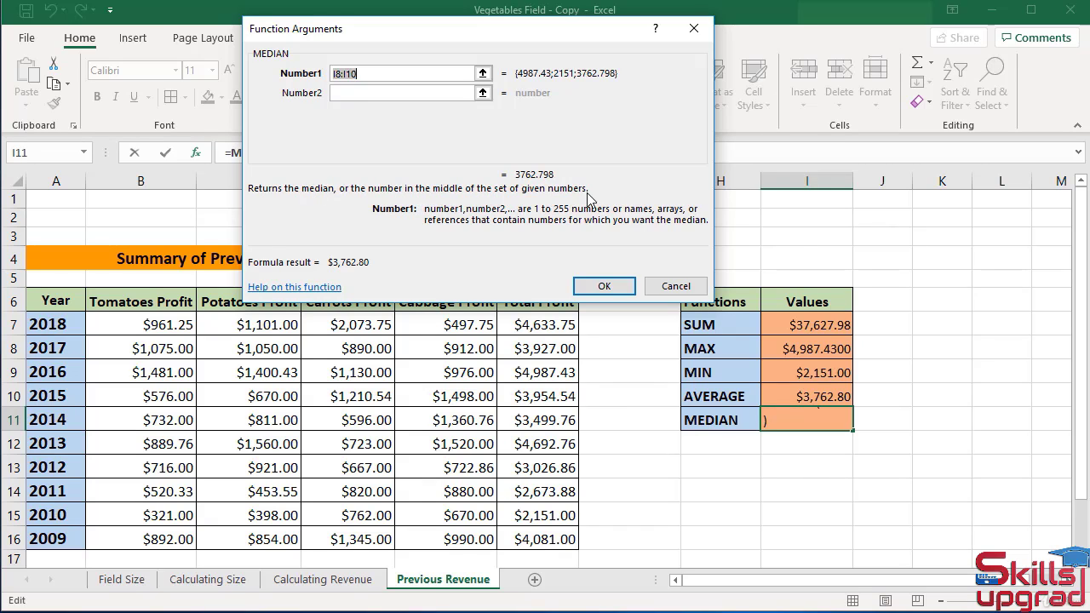
{"action": "left_click", "coordinate": [548, 322]}
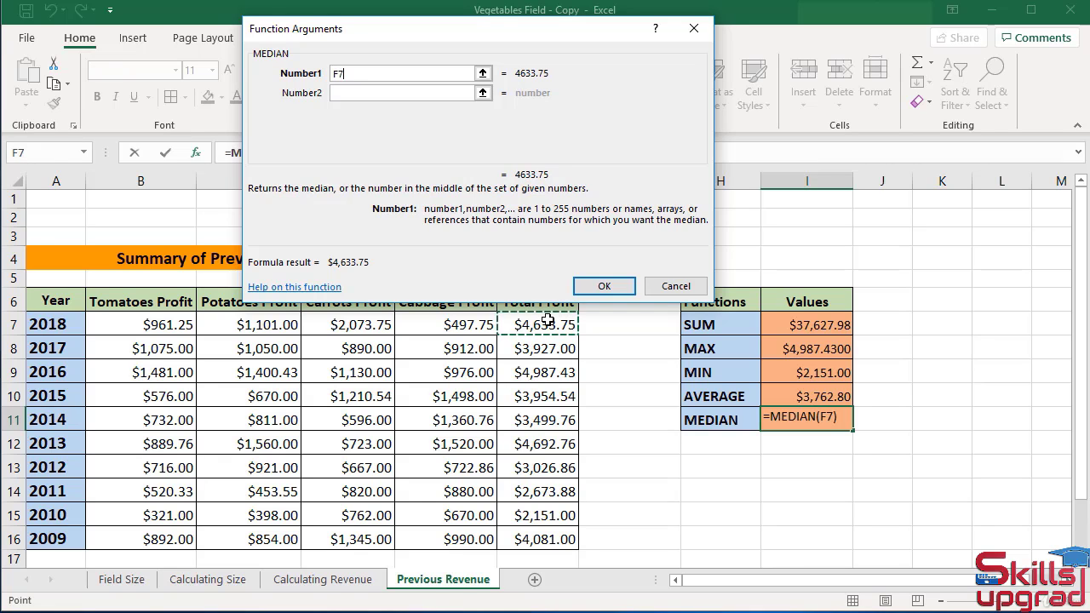
{"action": "left_click_drag", "start_coordinate": [547, 321], "coordinate": [569, 539]}
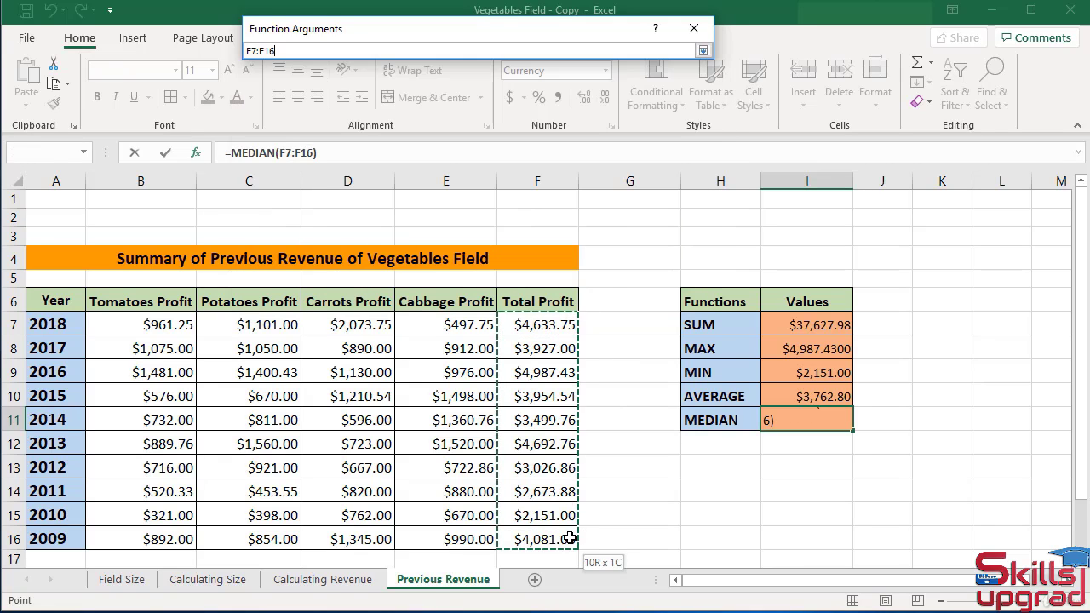
{"action": "left_click", "coordinate": [603, 287]}
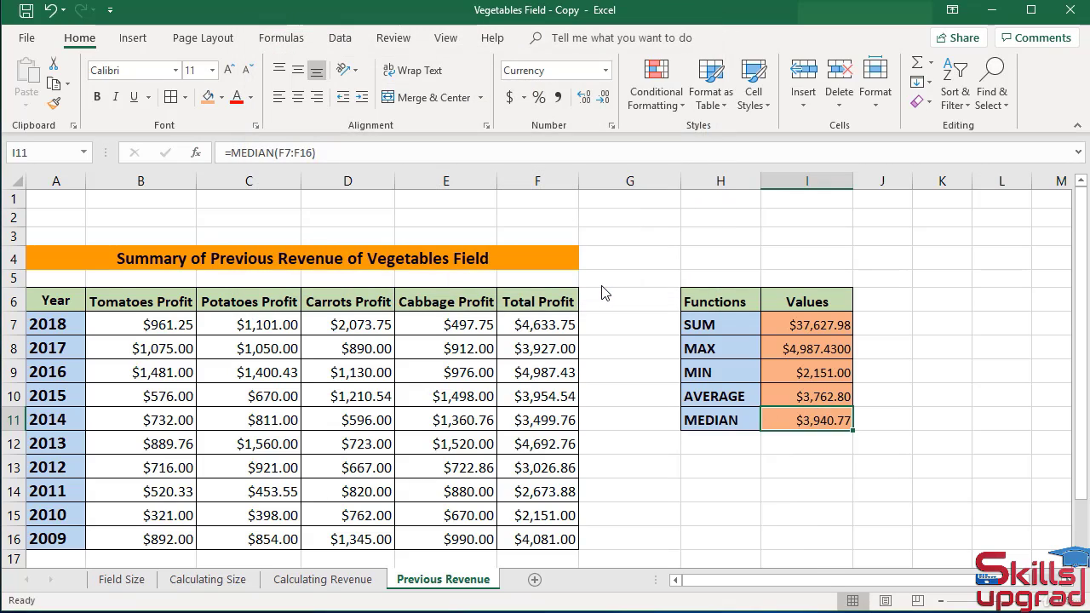